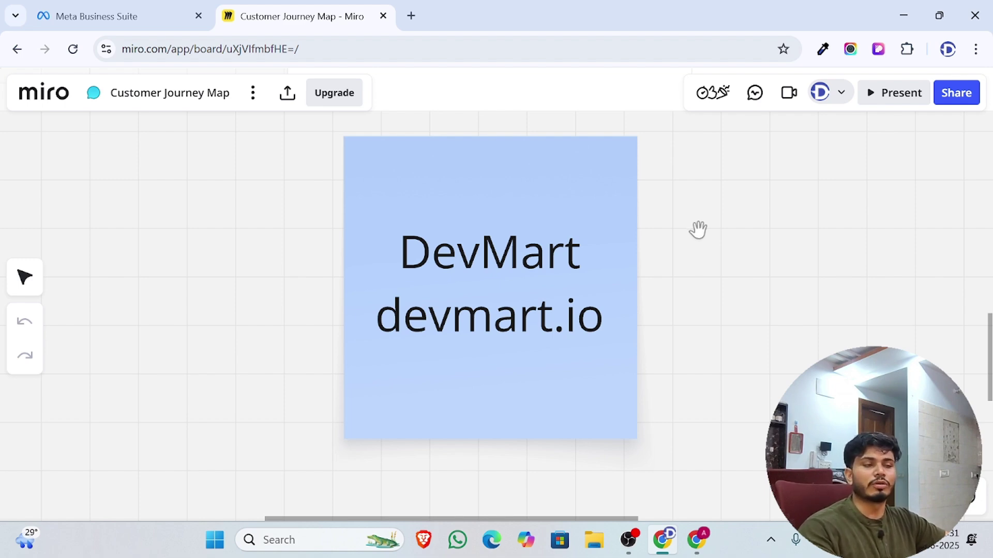
After reviewing the DevMart / devmart.io sticky note in Miro, open a new browser tab
{"action": "left_click", "coordinate": [412, 15]}
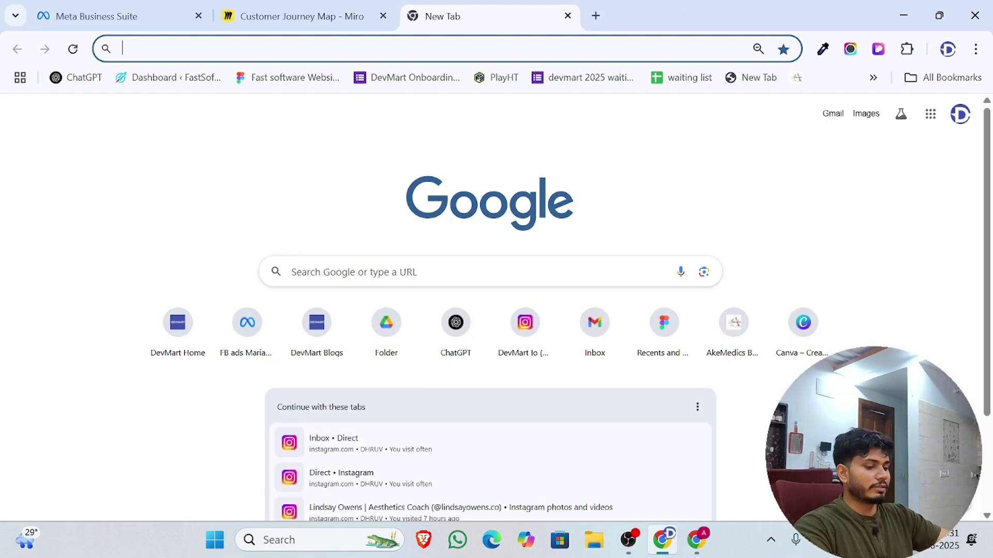
Go to snov.io and sign up to reach the empty Prospect list in the app
{"action": "type", "text": "sno"}
{"action": "key", "text": "Return"}
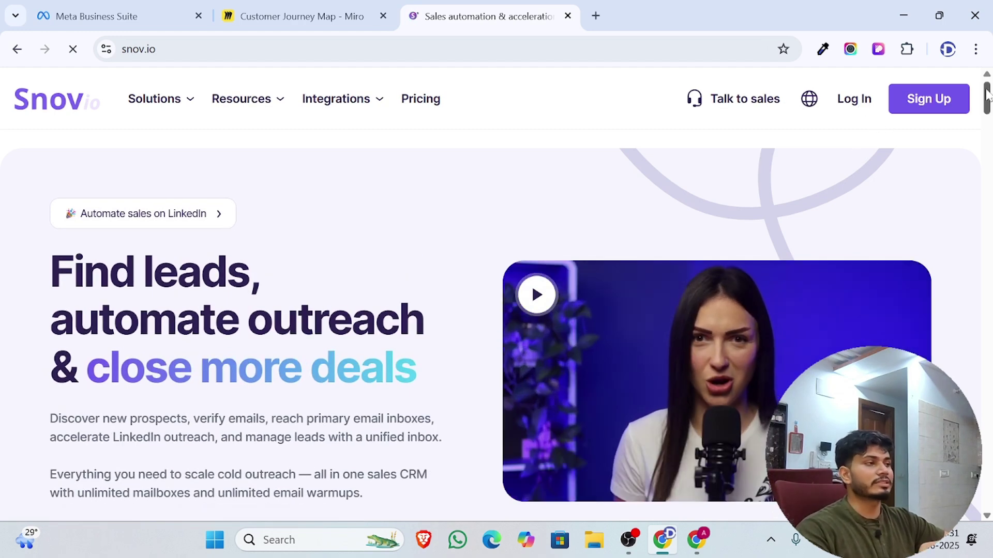
{"action": "left_click", "coordinate": [953, 102]}
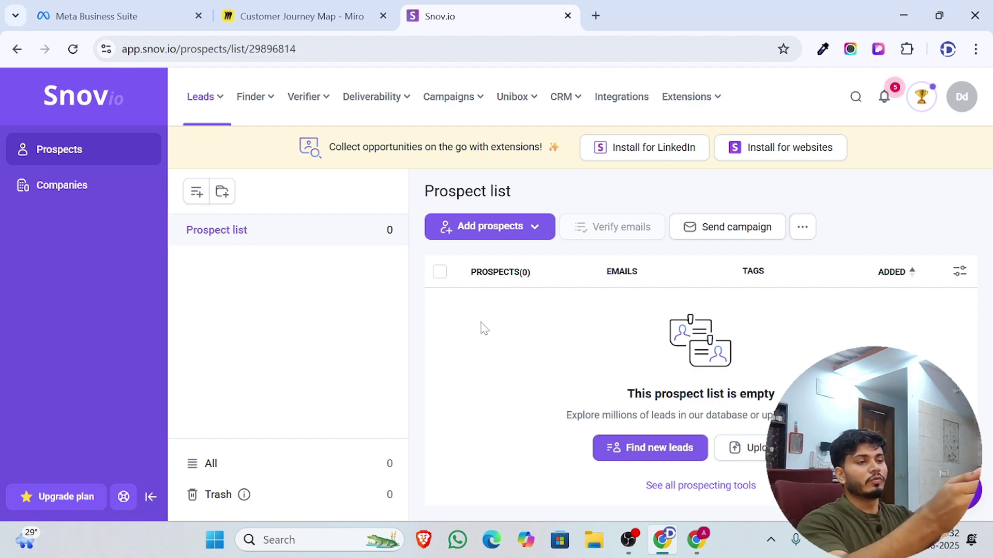
Open Email Warm-up from the Deliverability menu
{"action": "mouse_move", "coordinate": [378, 101]}
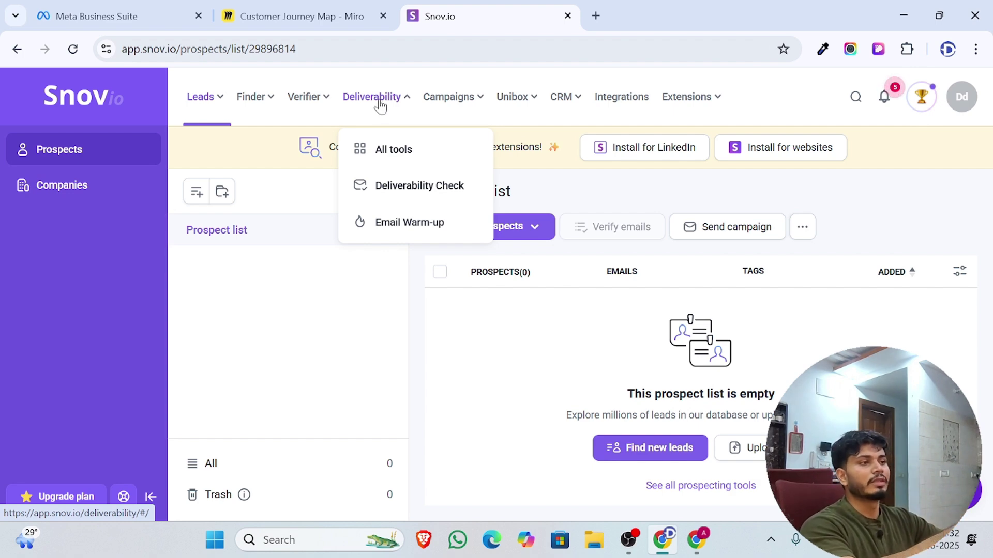
{"action": "left_click", "coordinate": [419, 227]}
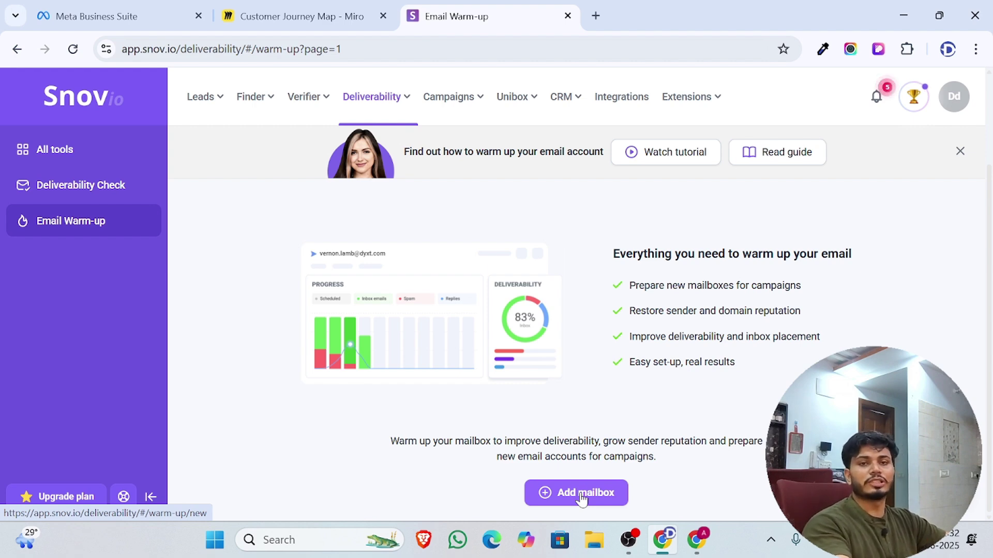
Add a mailbox, choose the sender account, and pick Add email to list the account types
{"action": "left_click", "coordinate": [583, 498]}
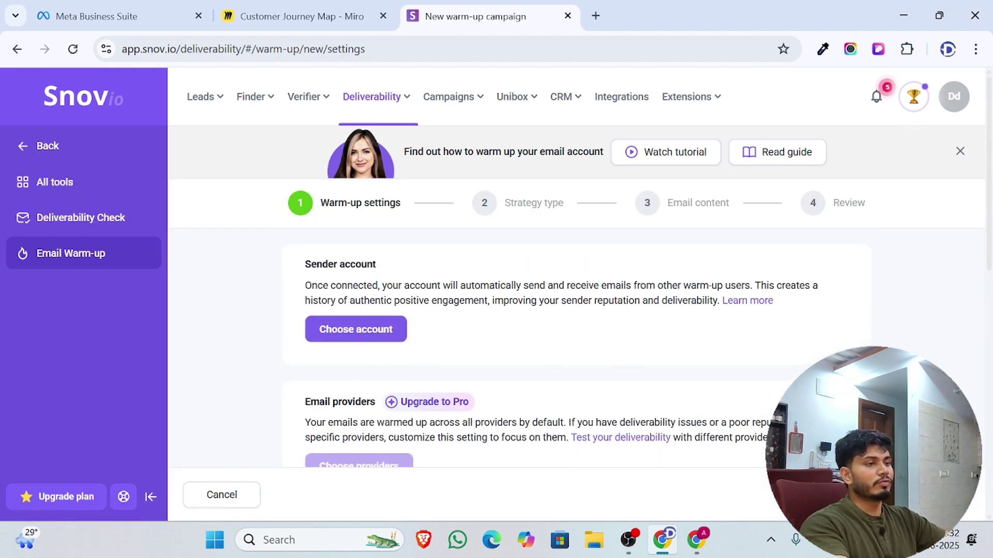
{"action": "scroll", "coordinate": [554, 381], "scroll_direction": "down", "scroll_amount": 5}
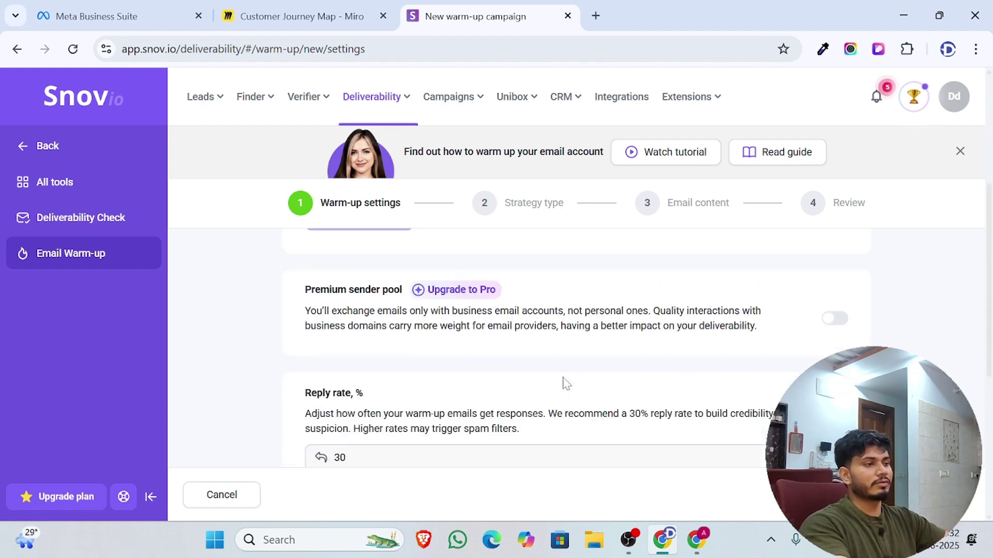
{"action": "scroll", "coordinate": [565, 383], "scroll_direction": "up", "scroll_amount": 5}
{"action": "left_click", "coordinate": [354, 324]}
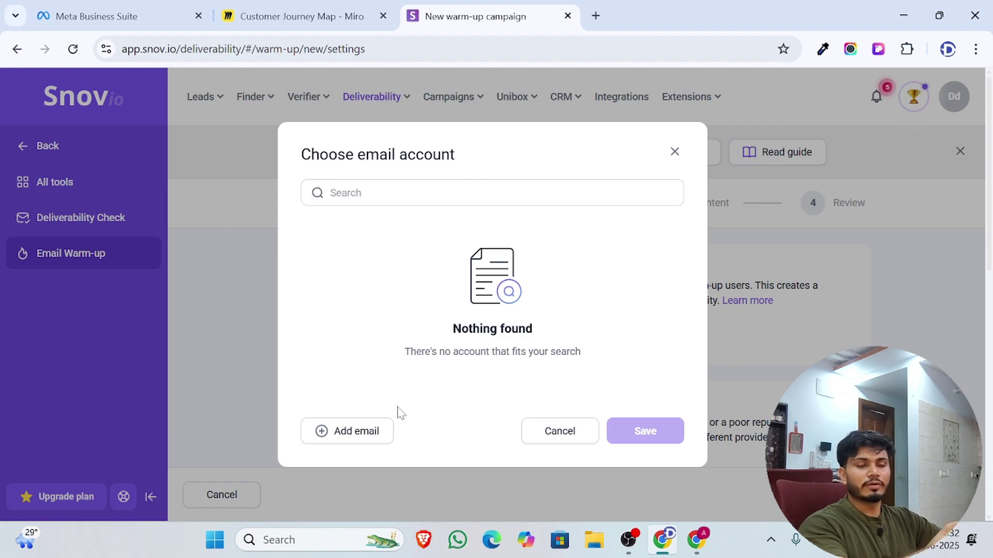
{"action": "left_click", "coordinate": [356, 434]}
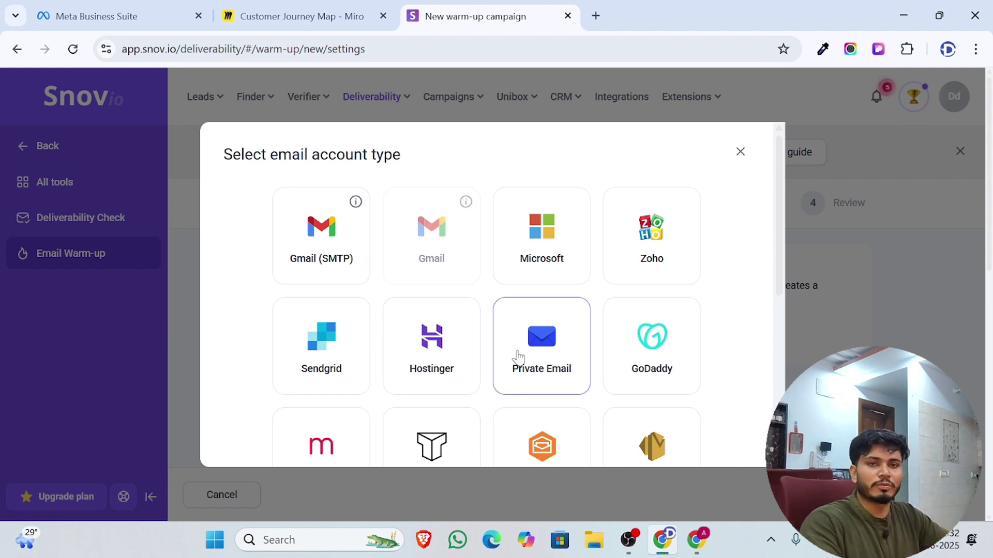
Select Gmail (SMTP) as the sender account type and confirm leaving the page
{"action": "scroll", "coordinate": [420, 366], "scroll_direction": "down", "scroll_amount": 3}
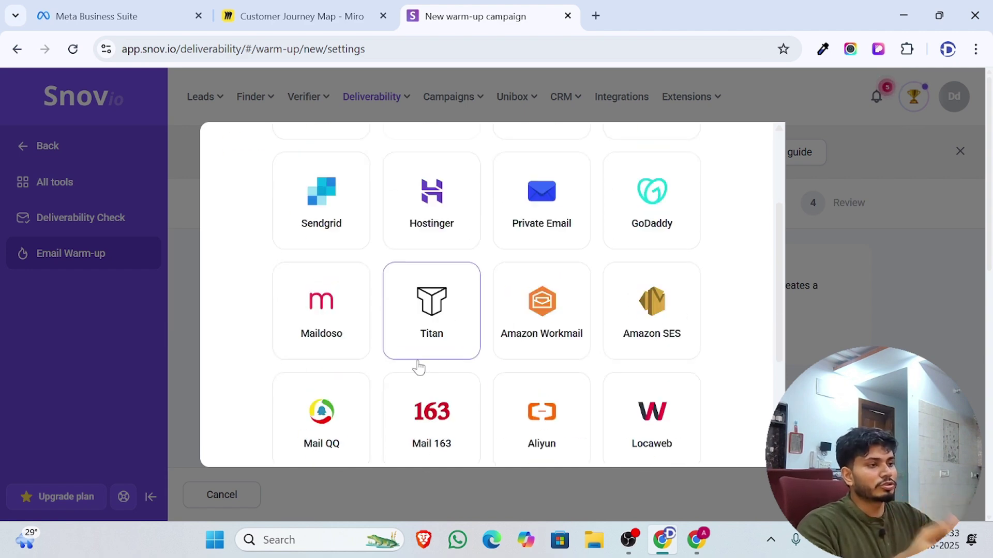
{"action": "scroll", "coordinate": [445, 367], "scroll_direction": "down", "scroll_amount": 1}
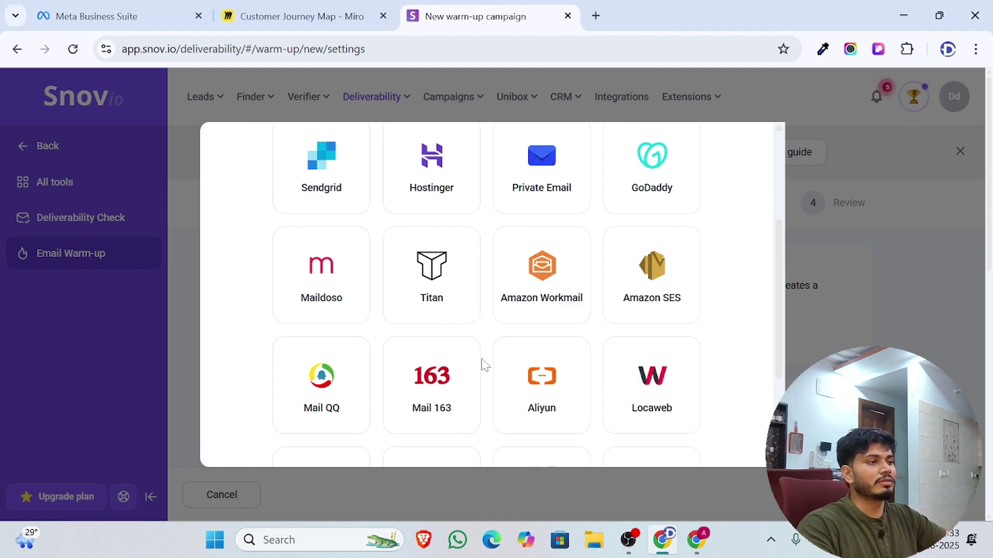
{"action": "scroll", "coordinate": [496, 364], "scroll_direction": "down", "scroll_amount": 3}
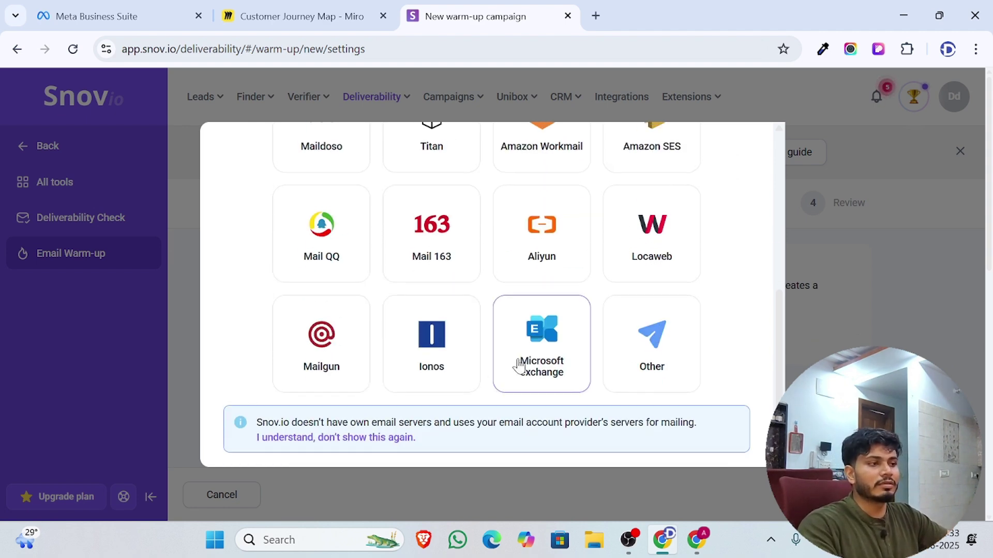
{"action": "scroll", "coordinate": [519, 365], "scroll_direction": "up", "scroll_amount": 4}
{"action": "scroll", "coordinate": [518, 366], "scroll_direction": "up", "scroll_amount": 2}
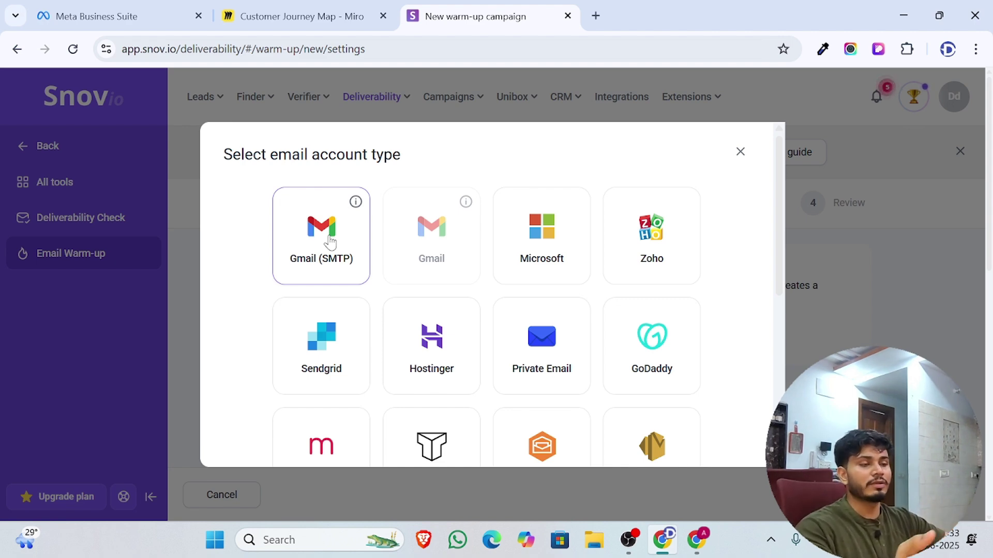
{"action": "left_click", "coordinate": [330, 242]}
{"action": "left_click", "coordinate": [566, 148]}
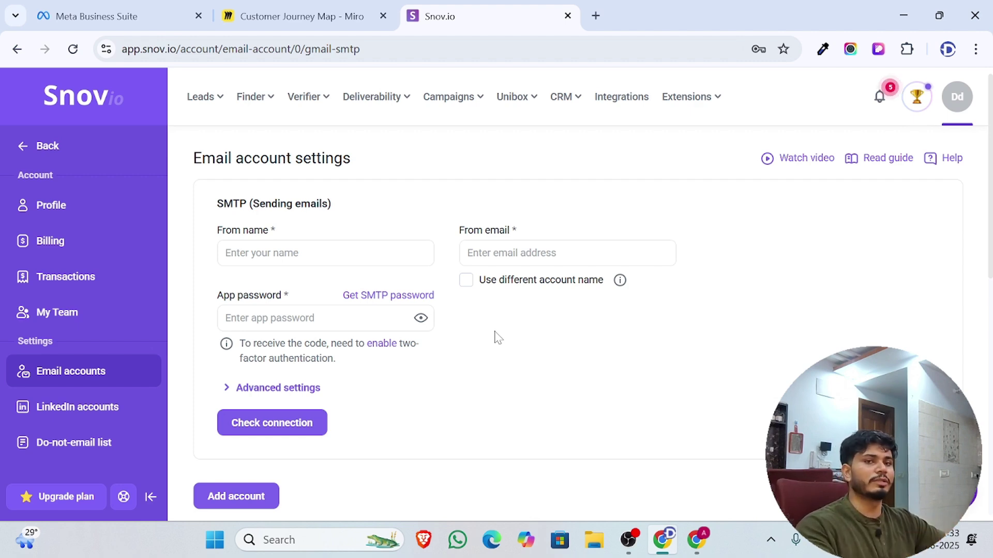
Enter DevMart as the sender's From name
{"action": "left_click", "coordinate": [248, 253]}
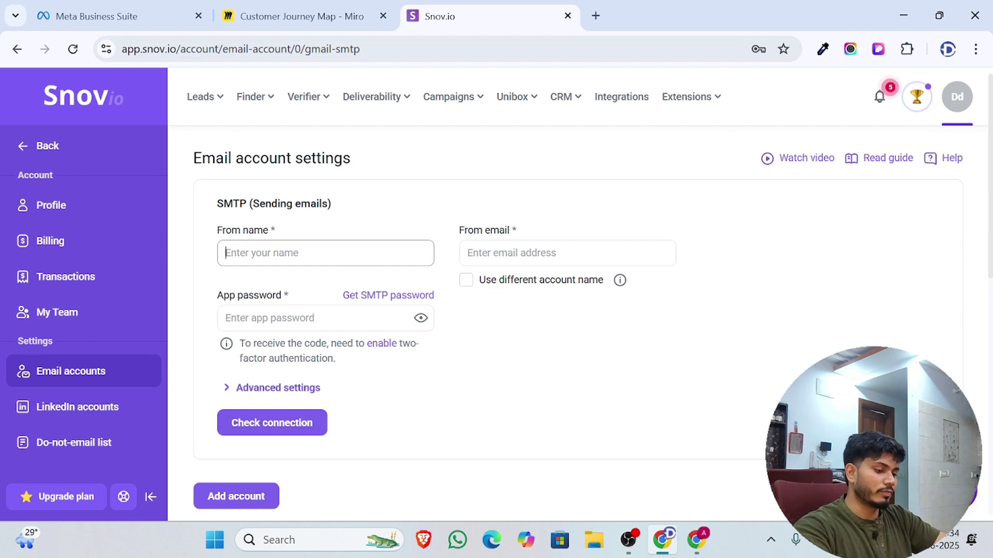
{"action": "left_click", "coordinate": [951, 52]}
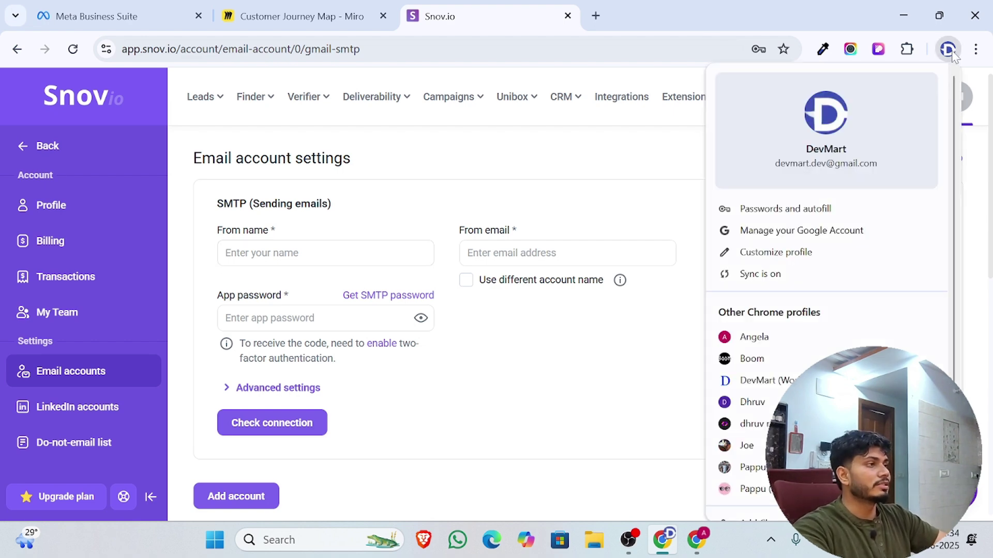
{"action": "key", "text": "Escape"}
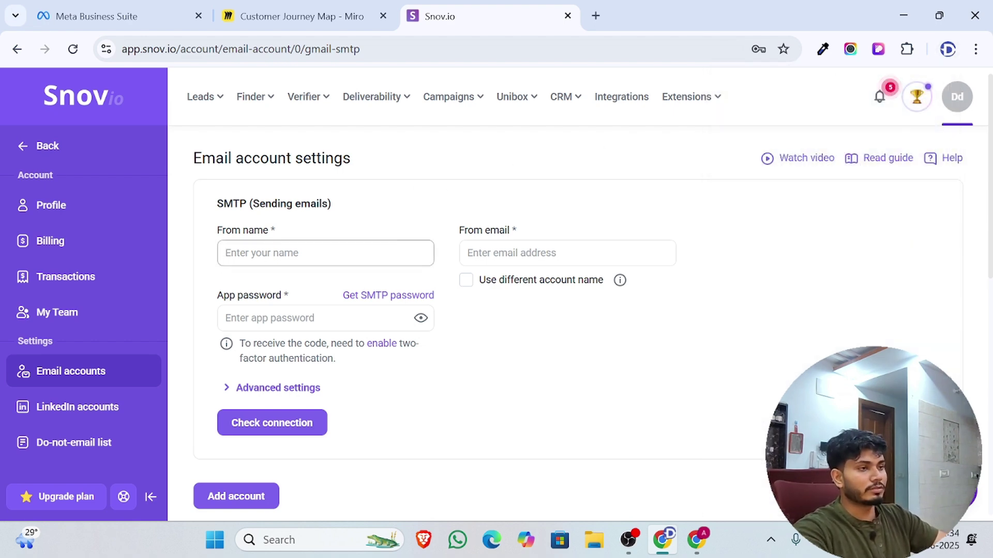
{"action": "type", "text": "De"}
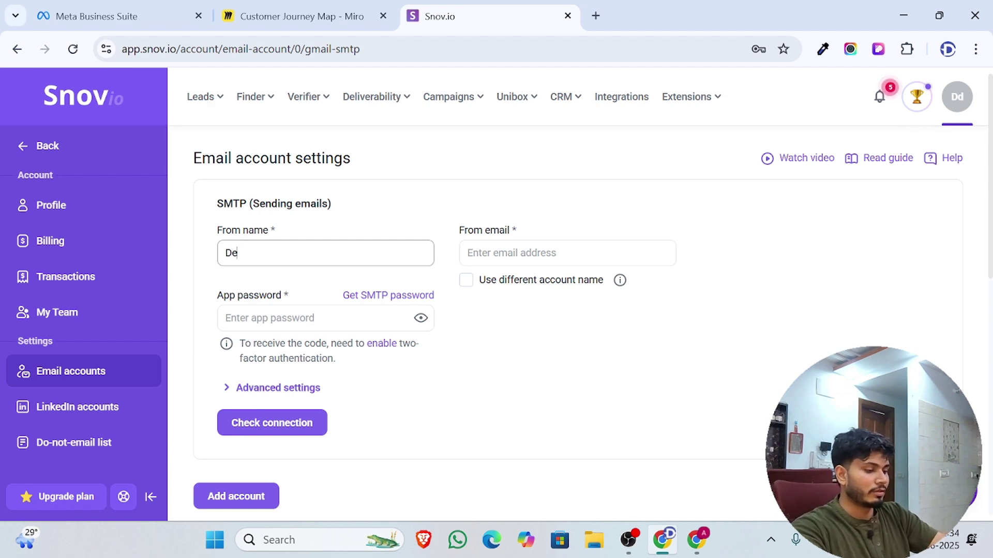
{"action": "type", "text": "vMart"}
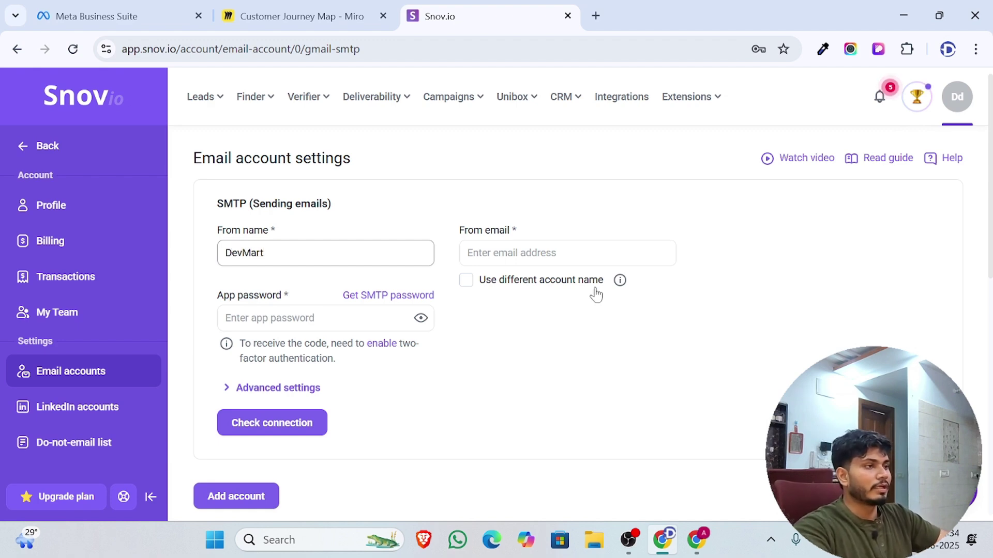
Begin typing the sender's Gmail address in lowercase in the From email field
{"action": "left_click", "coordinate": [589, 256]}
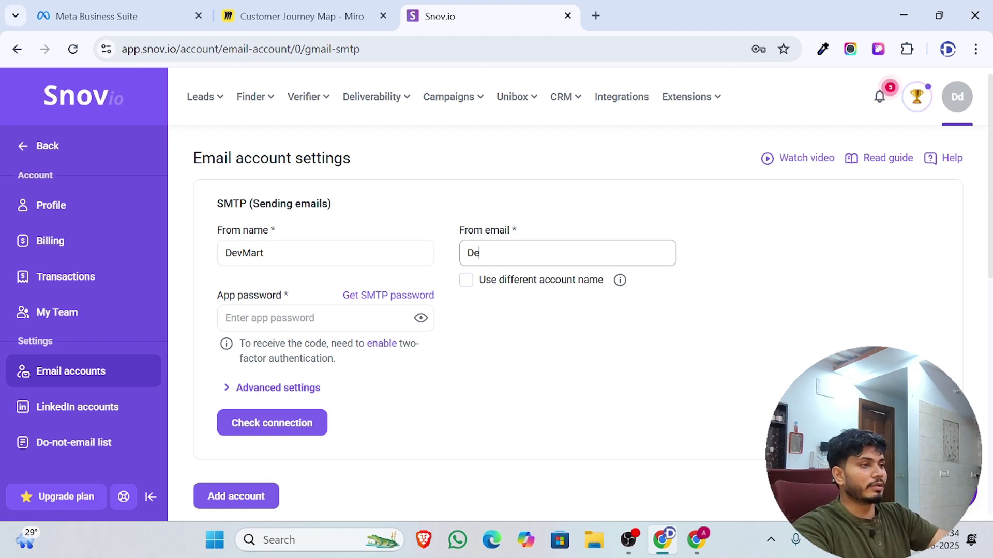
{"action": "key", "text": "BackSpace"}
{"action": "key", "text": "BackSpace"}
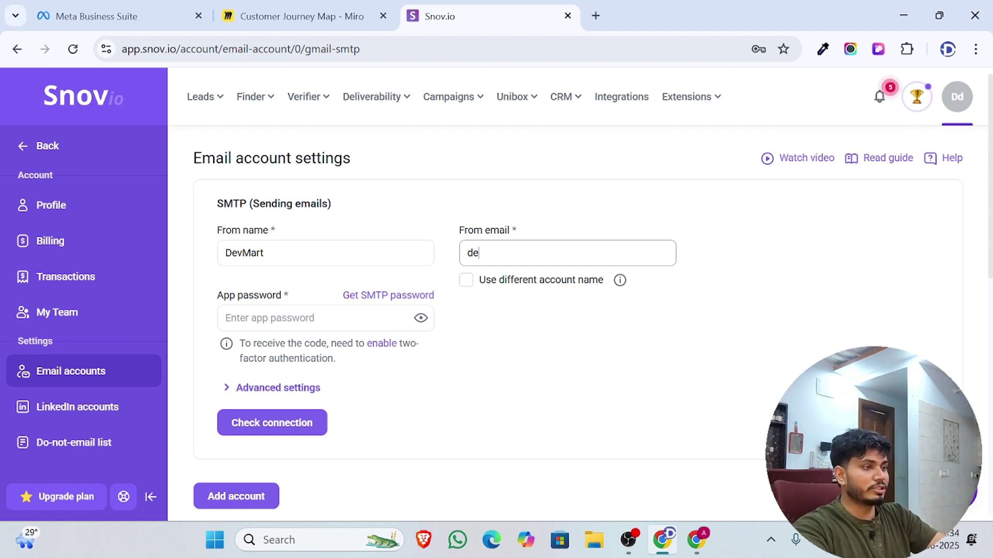
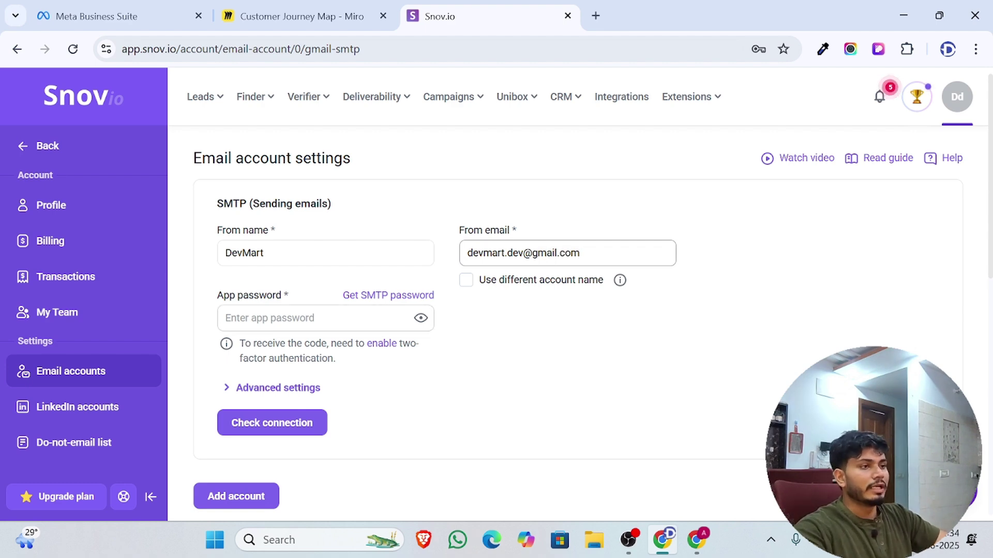
Complete the sender's Gmail address in From email, then dismiss Chrome's saved-password suggestions
{"action": "left_click", "coordinate": [315, 318]}
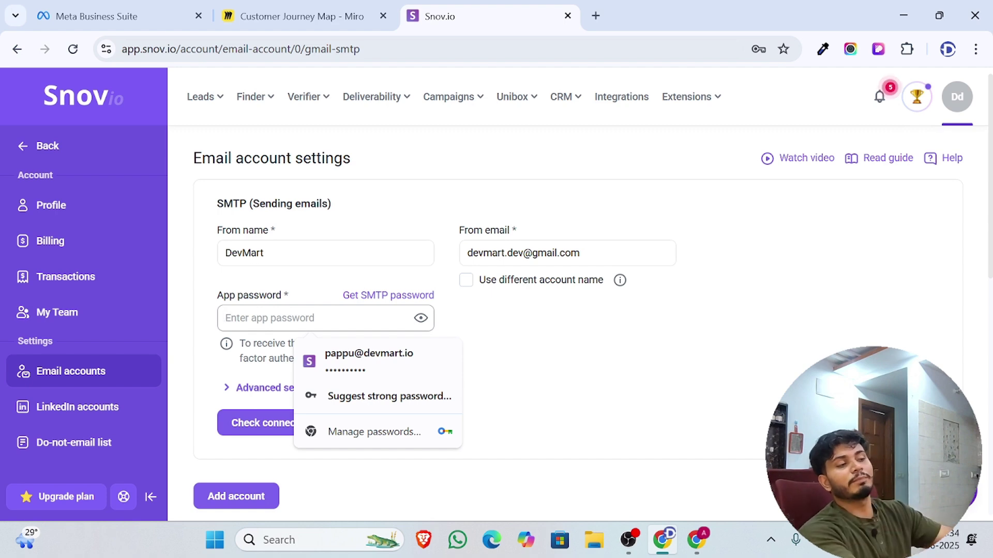
{"action": "left_click", "coordinate": [652, 323]}
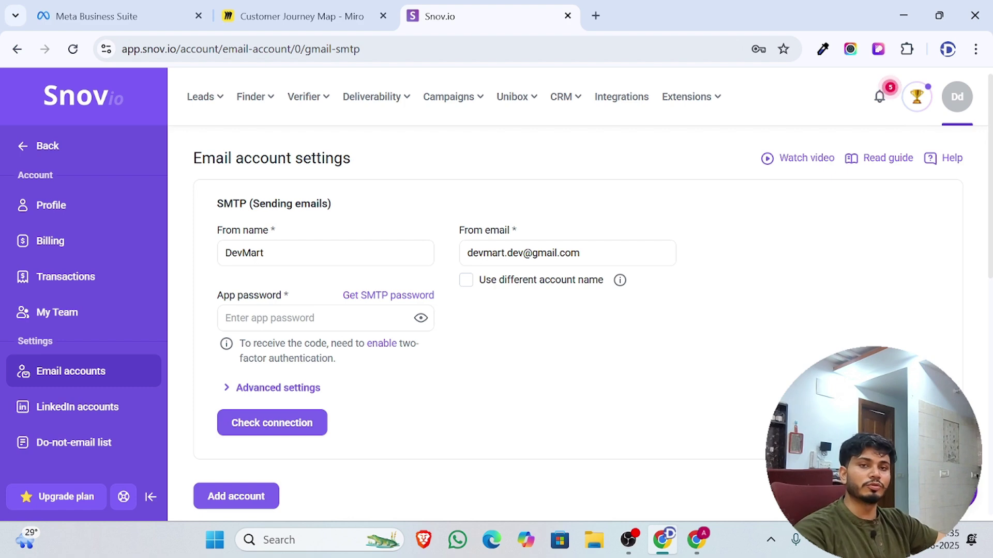
Expand Daily sending limit under Optional settings, showing 50 messages per day and a 30-second delay
{"action": "scroll", "coordinate": [382, 433], "scroll_direction": "down", "scroll_amount": 3}
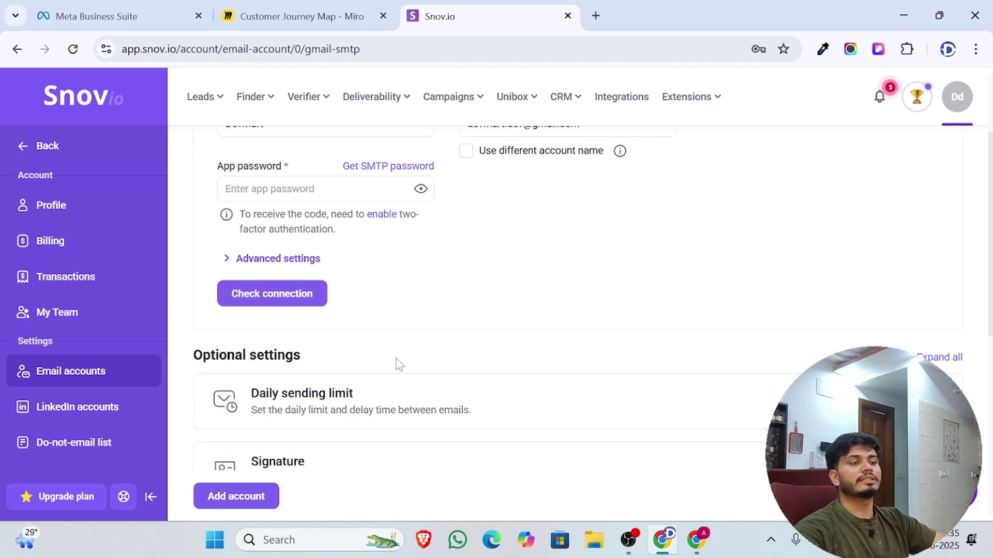
{"action": "scroll", "coordinate": [396, 363], "scroll_direction": "down", "scroll_amount": 2}
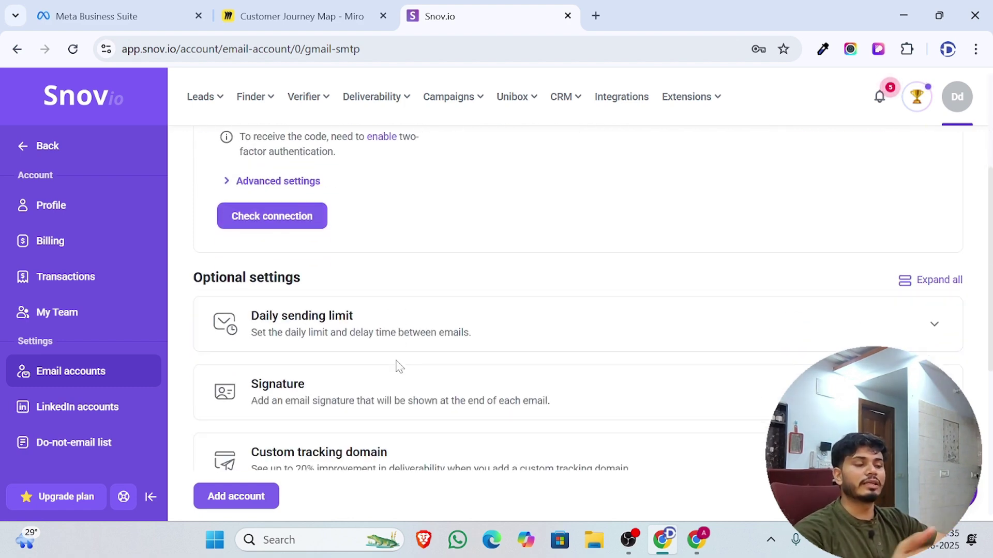
{"action": "left_click", "coordinate": [418, 342]}
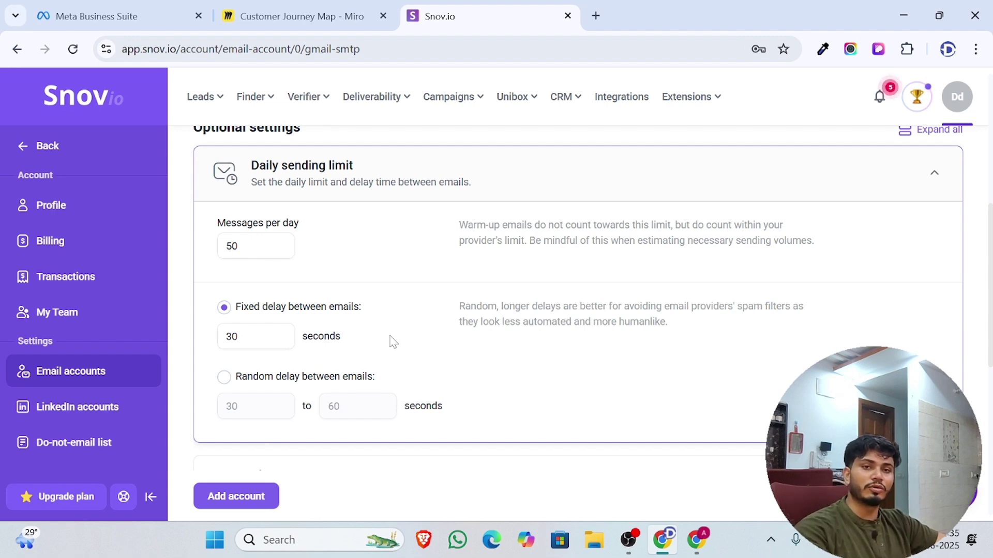
{"action": "left_click", "coordinate": [259, 246]}
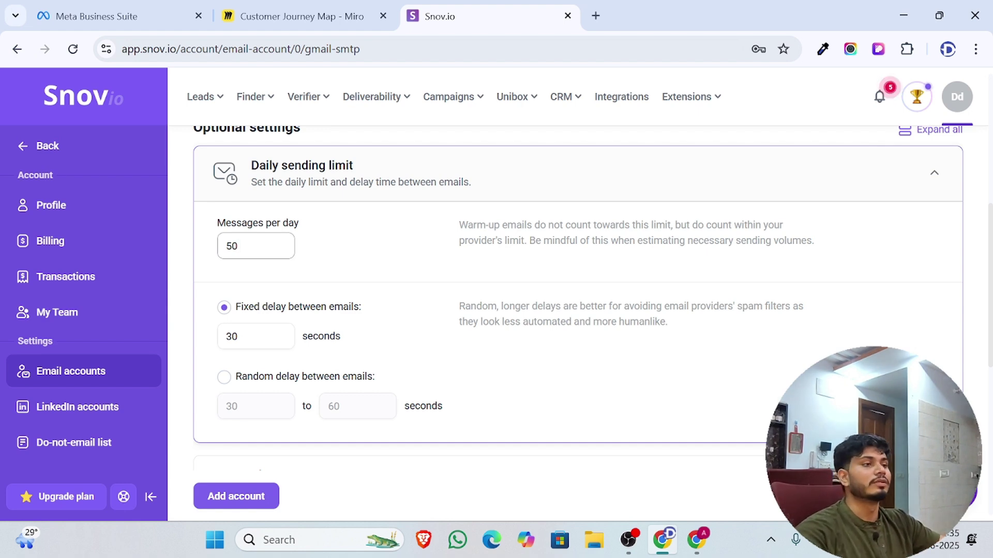
Replace the fixed delay between emails, first trying values of 2 and 5 seconds
{"action": "scroll", "coordinate": [404, 348], "scroll_direction": "down", "scroll_amount": 1}
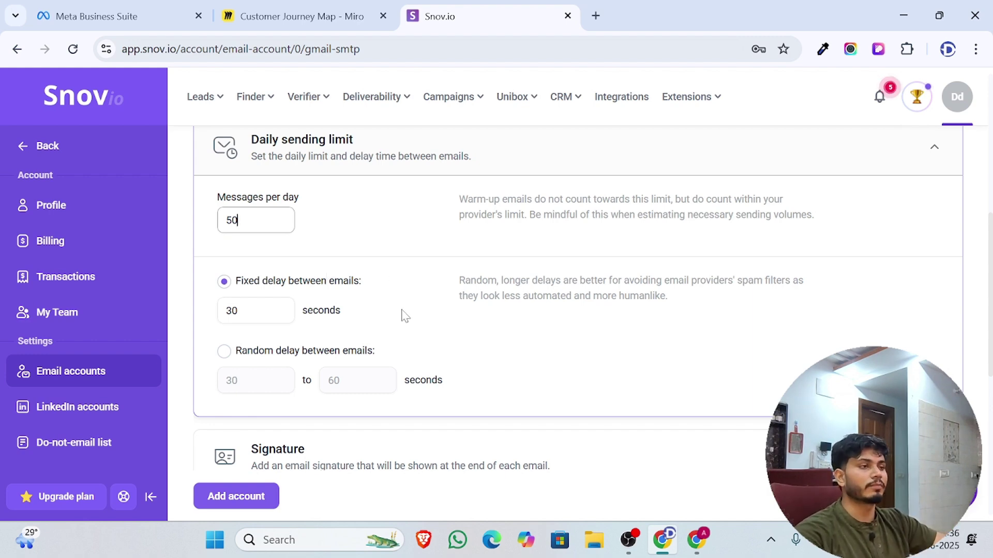
{"action": "scroll", "coordinate": [401, 310], "scroll_direction": "down", "scroll_amount": 2}
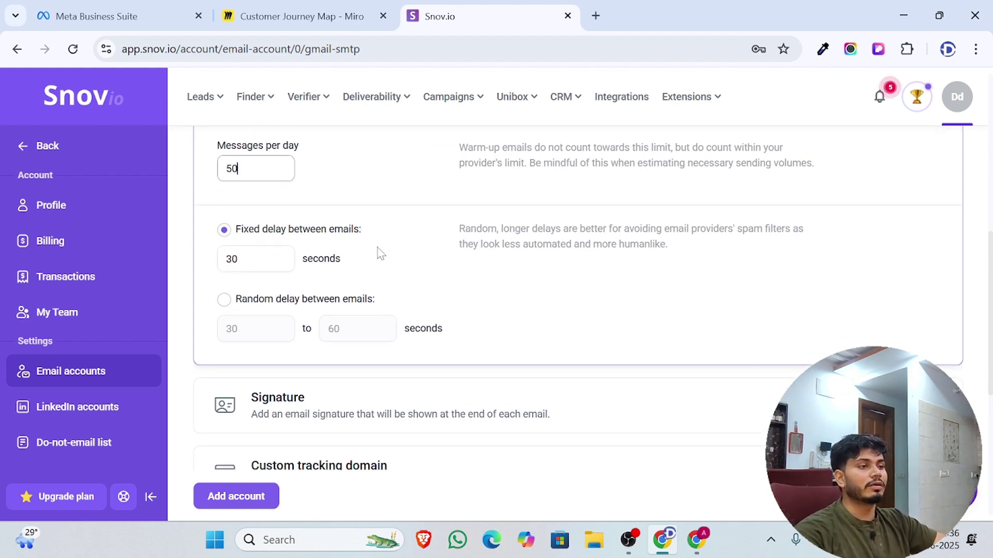
{"action": "left_click", "coordinate": [258, 259]}
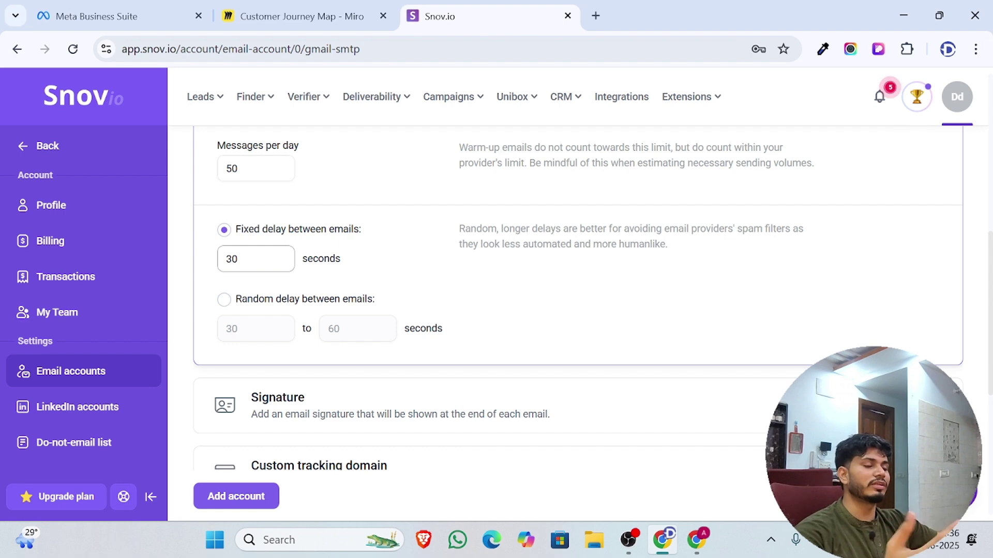
{"action": "scroll", "coordinate": [282, 264], "scroll_direction": "down", "scroll_amount": 3}
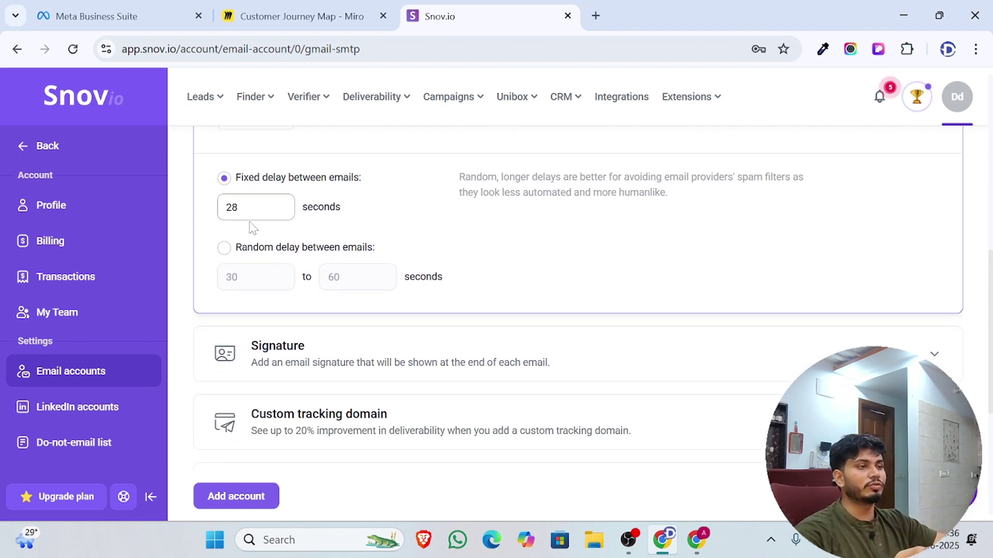
{"action": "double_click", "coordinate": [230, 209]}
{"action": "type", "text": "2"}
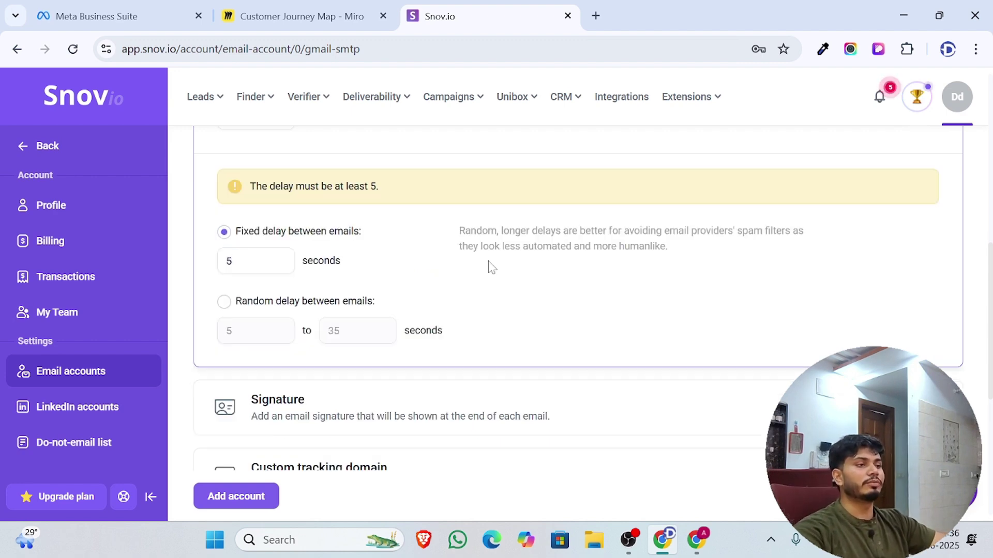
{"action": "left_click", "coordinate": [231, 261]}
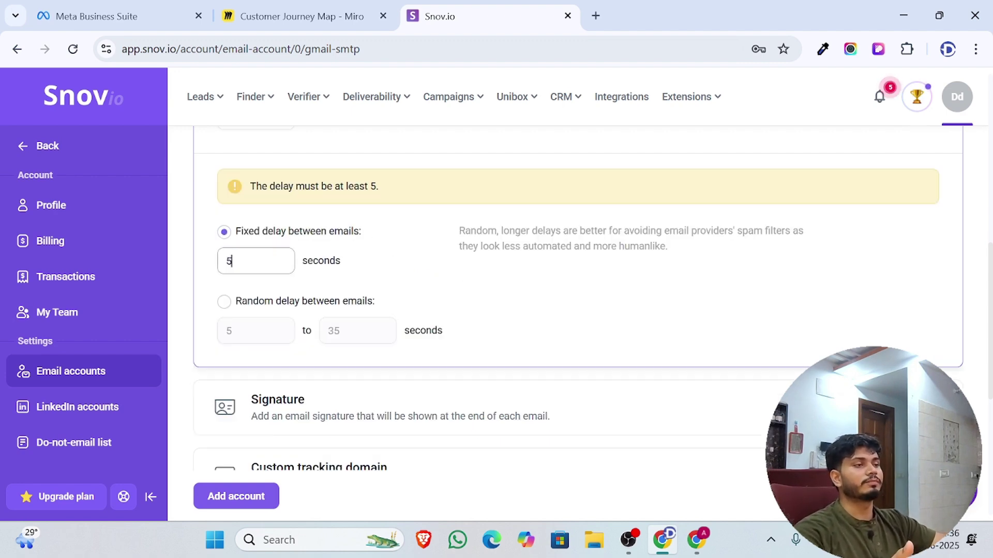
{"action": "key", "text": "BackSpace"}
{"action": "type", "text": "5"}
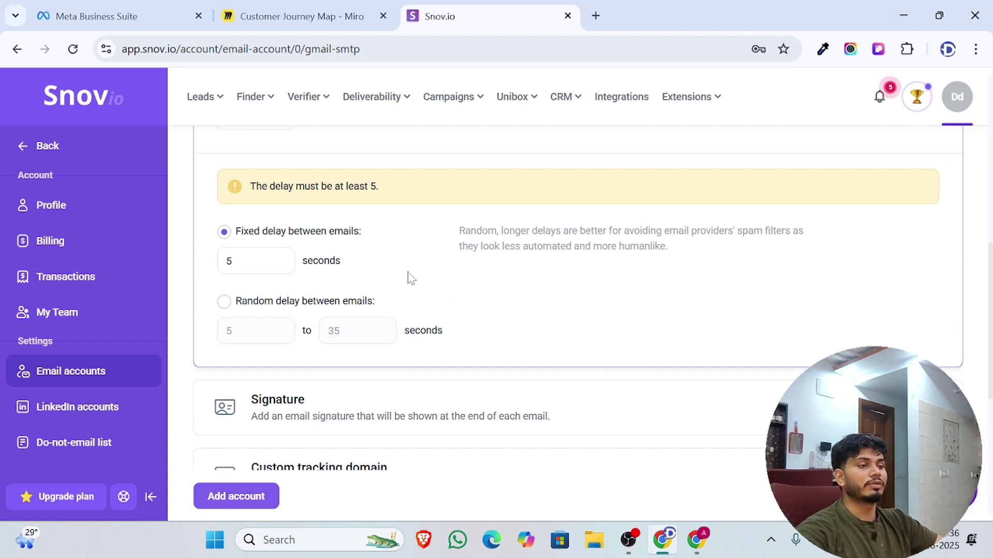
Set the fixed delay to 600 seconds after rejected entries of 6000 and 360
{"action": "key", "text": "BackSpace"}
{"action": "type", "text": "6000"}
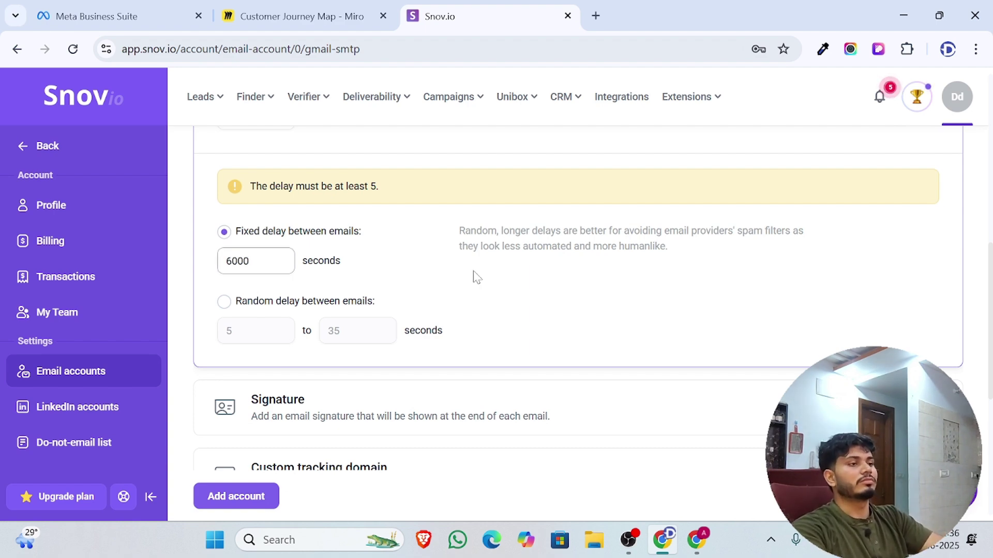
{"action": "key", "text": "BackSpace"}
{"action": "key", "text": "BackSpace"}
{"action": "key", "text": "BackSpace"}
{"action": "key", "text": "BackSpace"}
{"action": "type", "text": "360"}
{"action": "key", "text": "BackSpace"}
{"action": "key", "text": "BackSpace"}
{"action": "key", "text": "BackSpace"}
{"action": "type", "text": "600"}
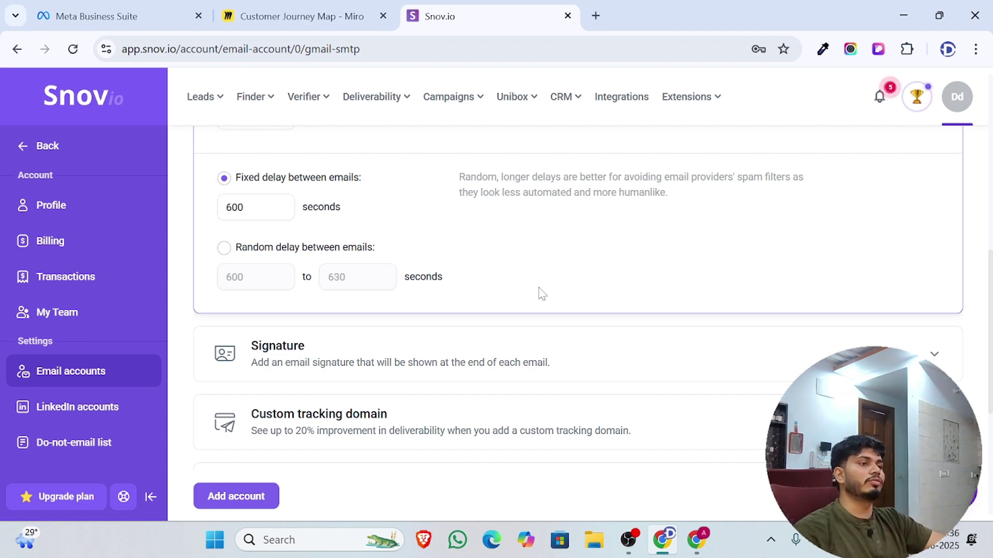
{"action": "scroll", "coordinate": [496, 292], "scroll_direction": "down", "scroll_amount": 4}
{"action": "scroll", "coordinate": [468, 284], "scroll_direction": "up", "scroll_amount": 3}
{"action": "scroll", "coordinate": [434, 248], "scroll_direction": "down", "scroll_amount": 3}
{"action": "scroll", "coordinate": [372, 222], "scroll_direction": "up", "scroll_amount": 1}
Write the signature 'Best Regards' with 'DevMart' on the second line
{"action": "left_click", "coordinate": [336, 222]}
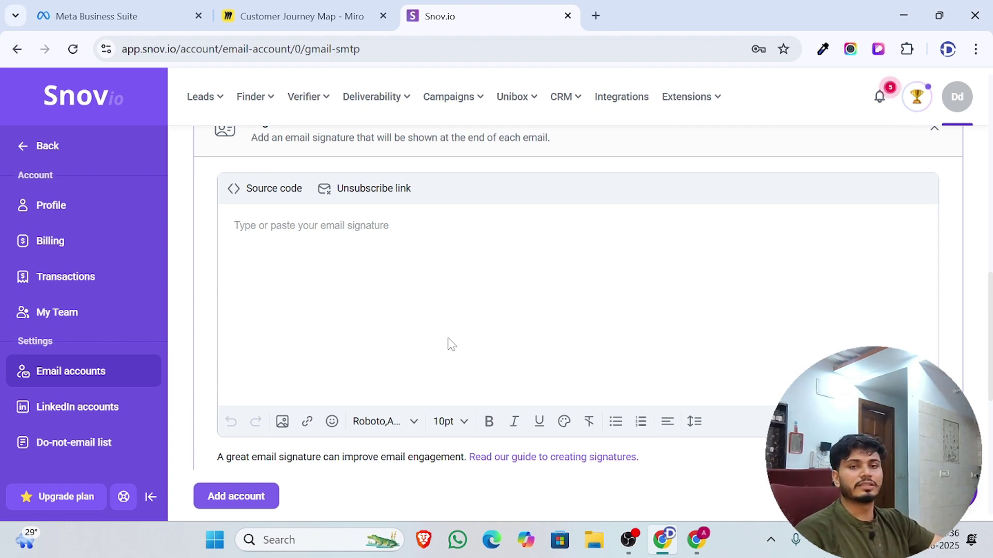
{"action": "left_click", "coordinate": [400, 280]}
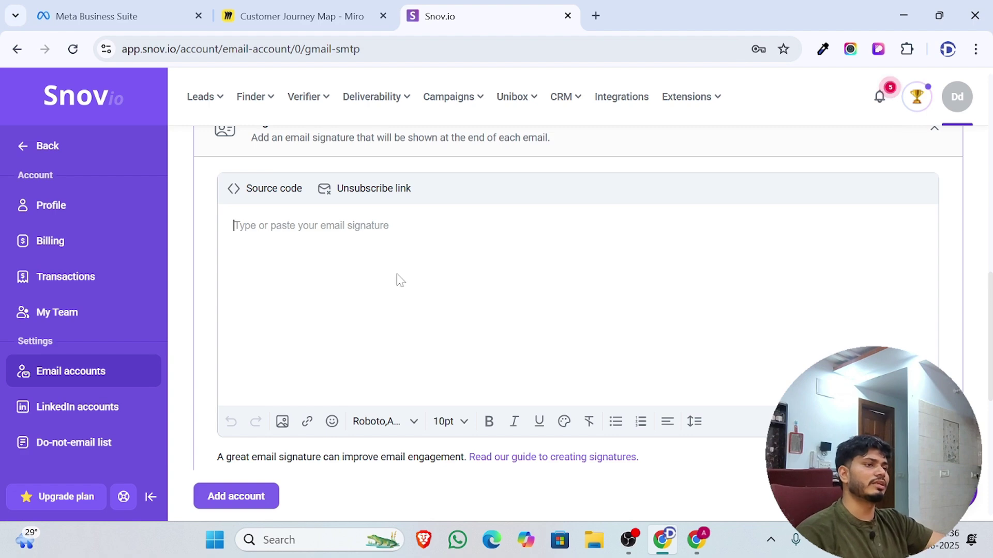
{"action": "type", "text": "T"}
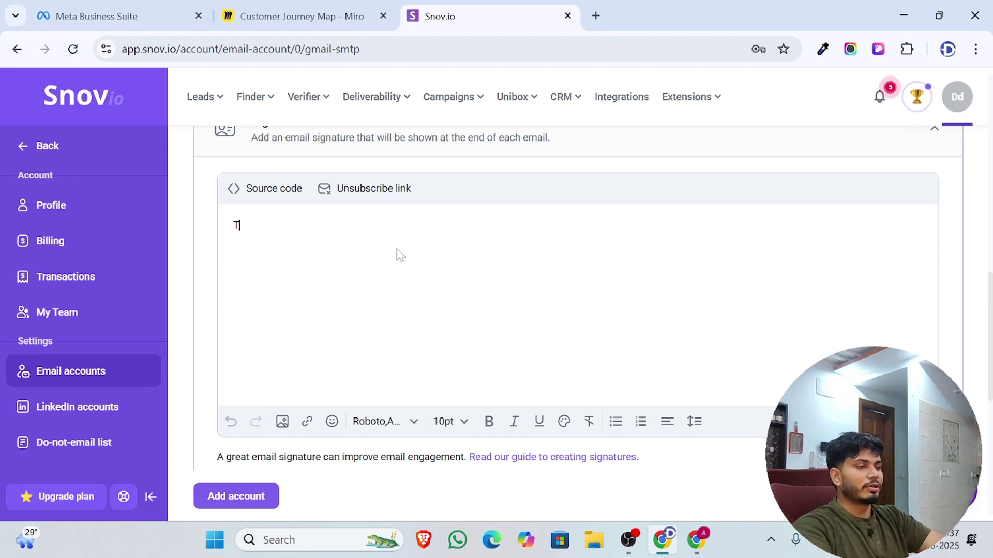
{"action": "key", "text": "BackSpace"}
{"action": "type", "text": "B"}
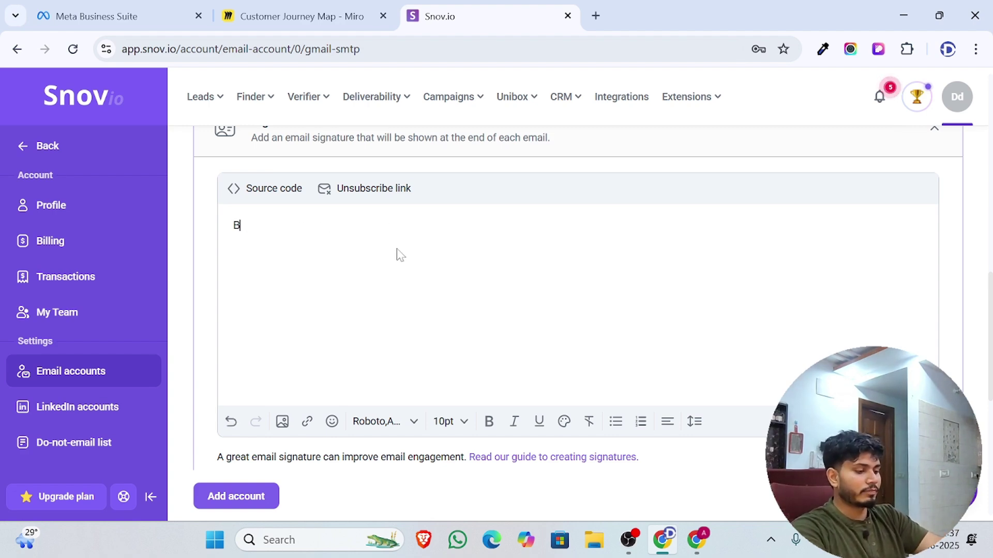
{"action": "type", "text": "est Regards"}
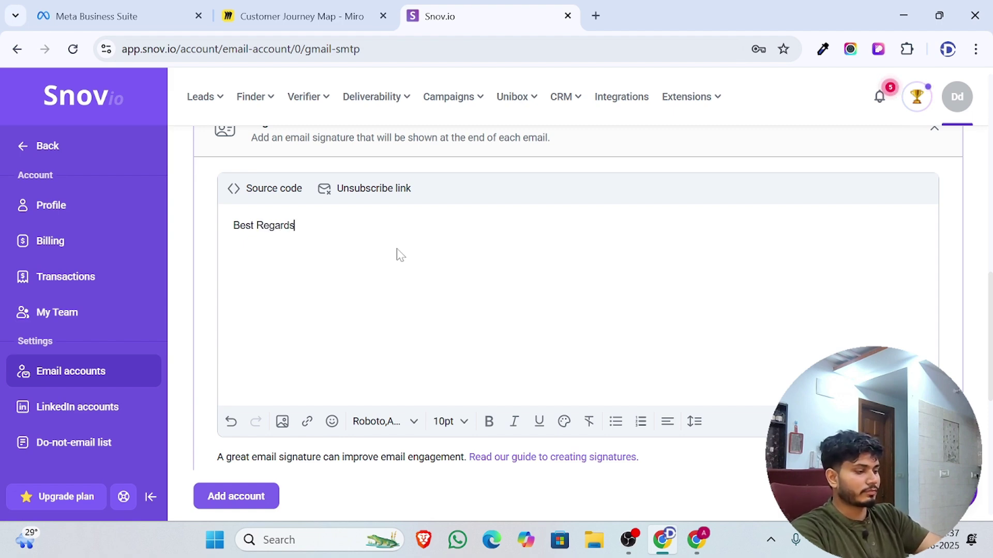
{"action": "key", "text": "Return"}
{"action": "type", "text": "Dd"}
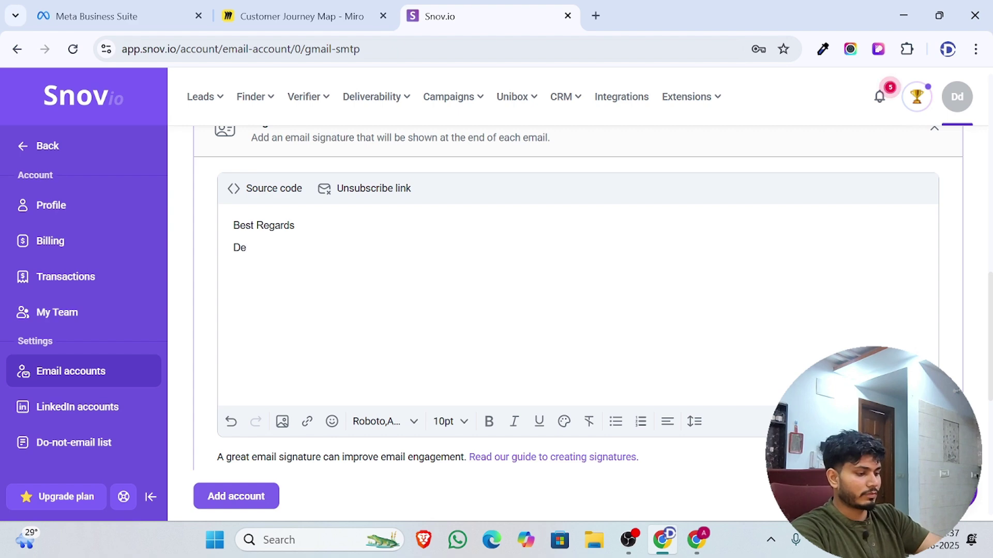
{"action": "type", "text": "vMart"}
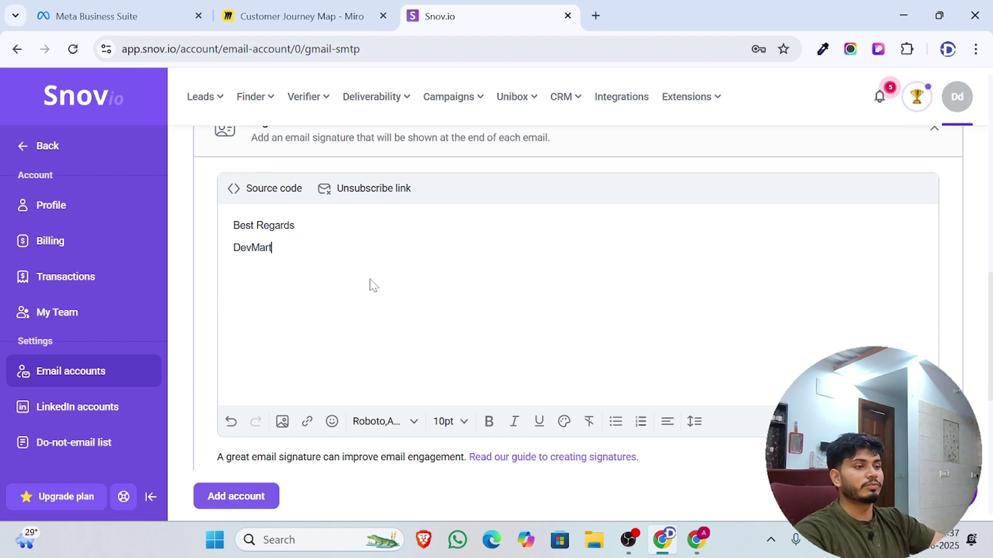
{"action": "scroll", "coordinate": [367, 282], "scroll_direction": "down", "scroll_amount": 4}
Expand Custom tracking domain and Domain health, showing SPF, DKIM, DMARC, MX, A-record and rDNS checks
{"action": "left_click", "coordinate": [346, 343]}
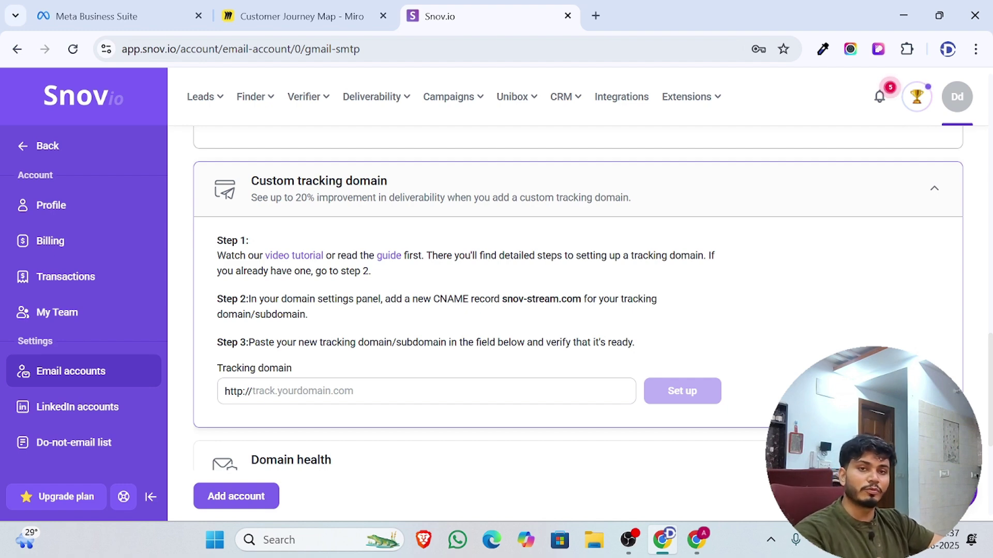
{"action": "scroll", "coordinate": [355, 392], "scroll_direction": "down", "scroll_amount": 5}
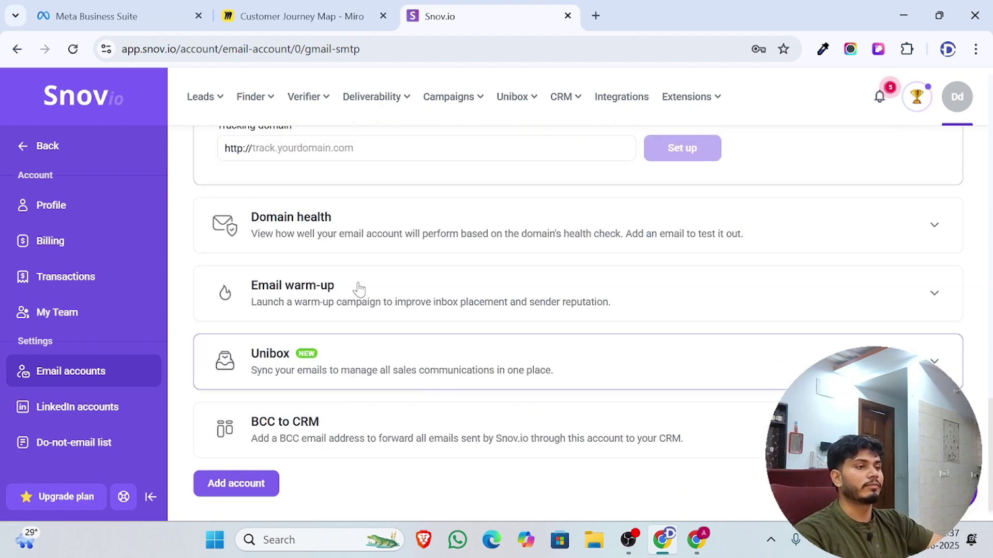
{"action": "left_click", "coordinate": [359, 233]}
{"action": "scroll", "coordinate": [375, 295], "scroll_direction": "down", "scroll_amount": 3}
{"action": "scroll", "coordinate": [374, 294], "scroll_direction": "up", "scroll_amount": 4}
{"action": "scroll", "coordinate": [370, 302], "scroll_direction": "down", "scroll_amount": 3}
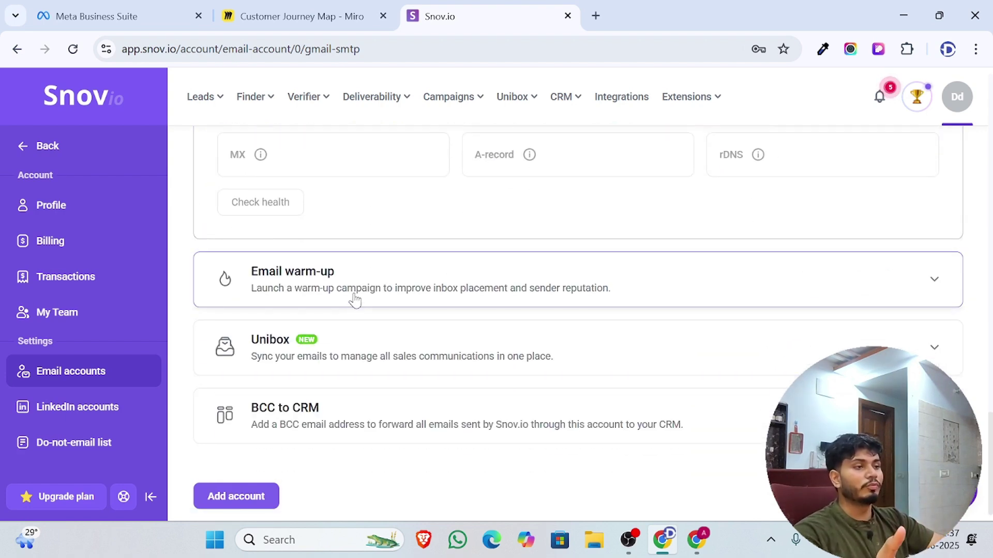
Expand Email warm-up and scroll down toward the Unibox and BCC to CRM sections
{"action": "left_click", "coordinate": [356, 301]}
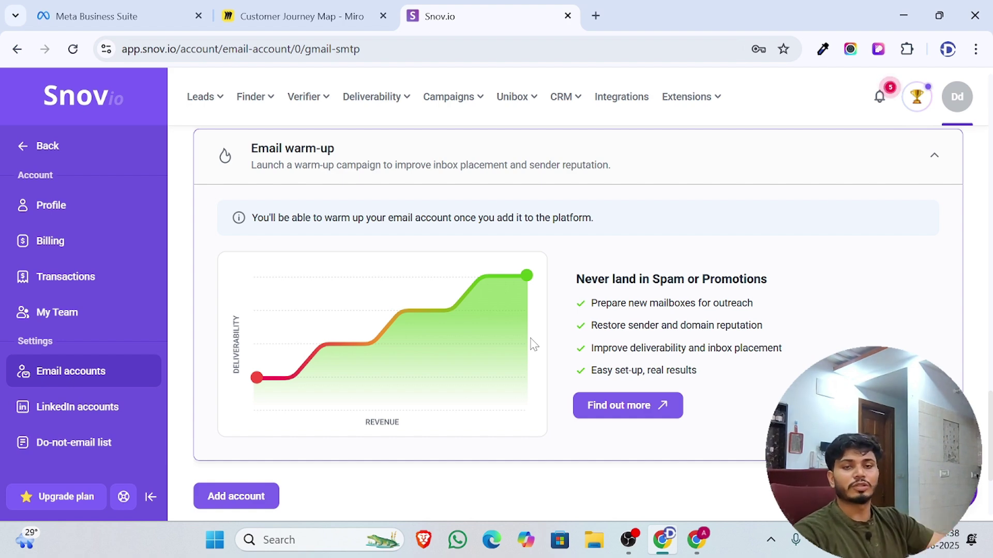
{"action": "scroll", "coordinate": [540, 347], "scroll_direction": "down", "scroll_amount": 3}
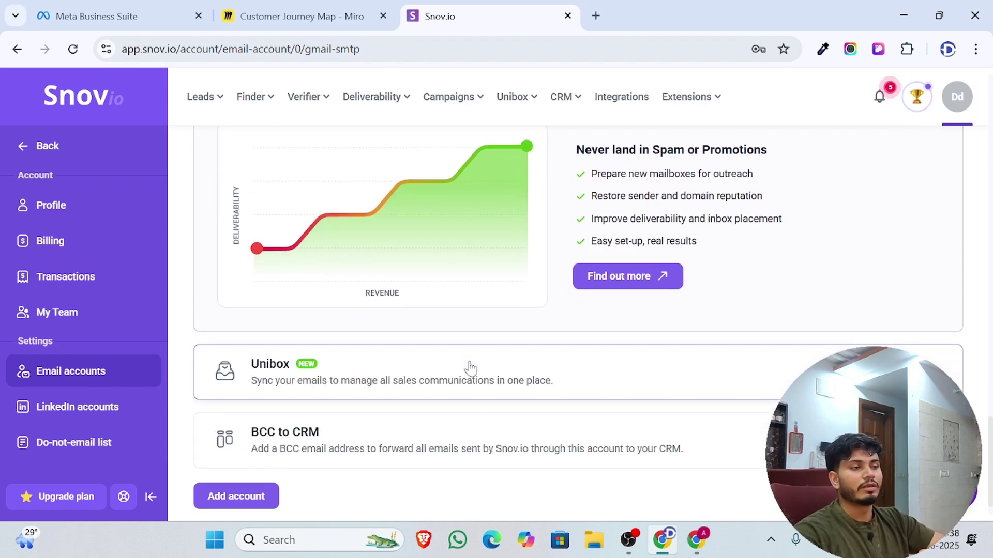